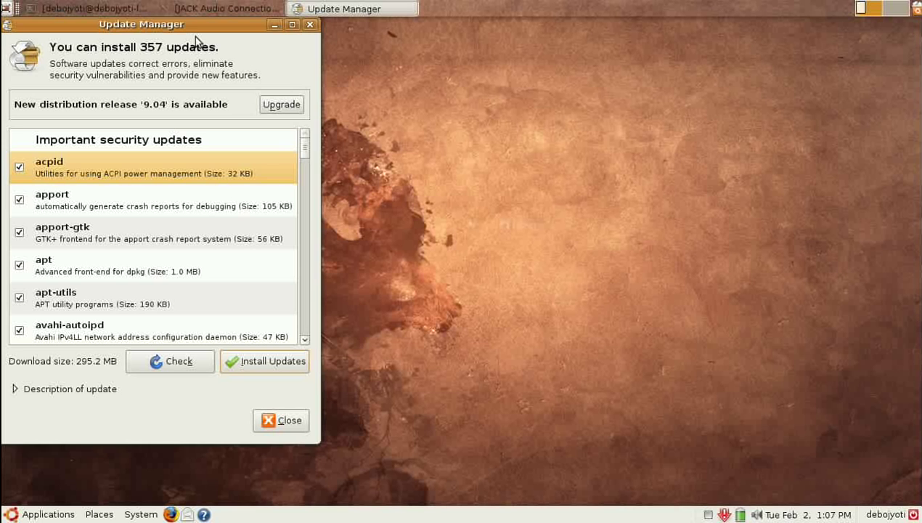
Centre the Update Manager window and scroll the 295.2 MB update list down to the firefox-3.0 entries.
left_click_drag(190, 24, 485, 67)
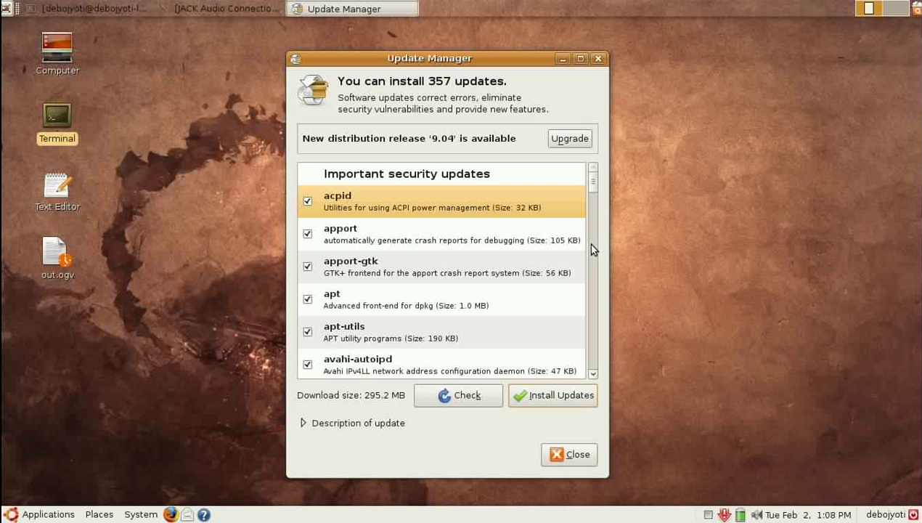
scroll(590, 247, "down", 3)
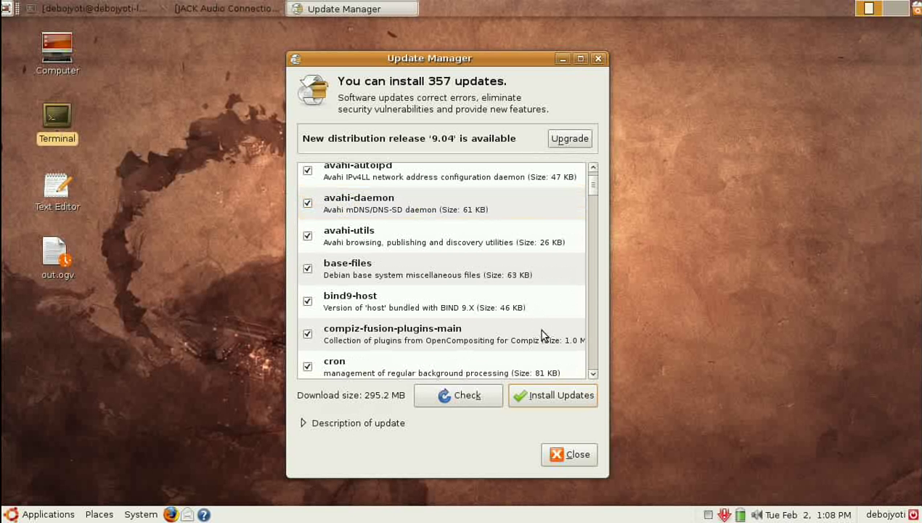
left_click(593, 375)
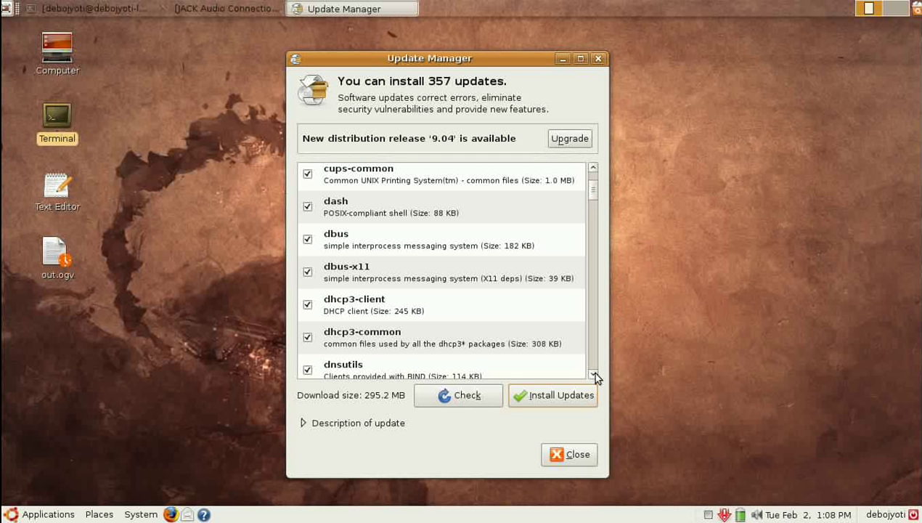
scroll(593, 375, "down", 5)
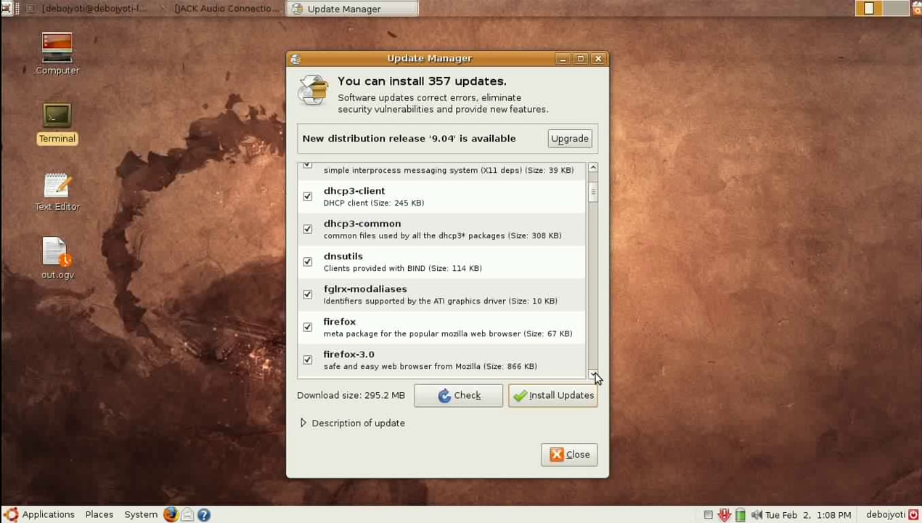
scroll(593, 375, "down", 1)
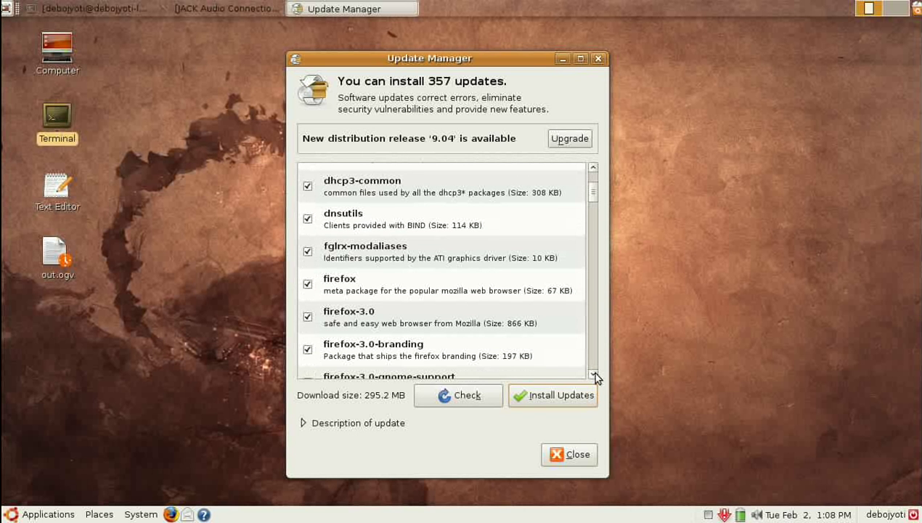
left_click(429, 294)
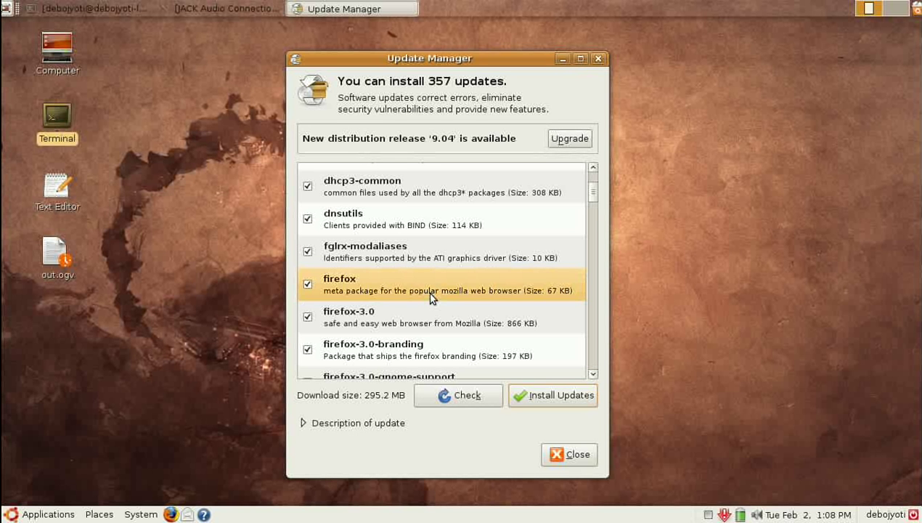
key("Down")
key("Down")
key("Down")
key("Down")
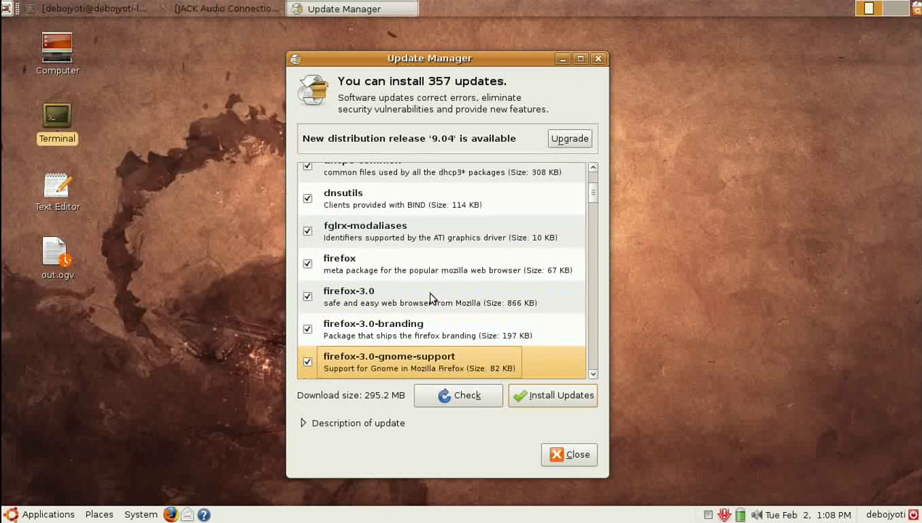
key("Down")
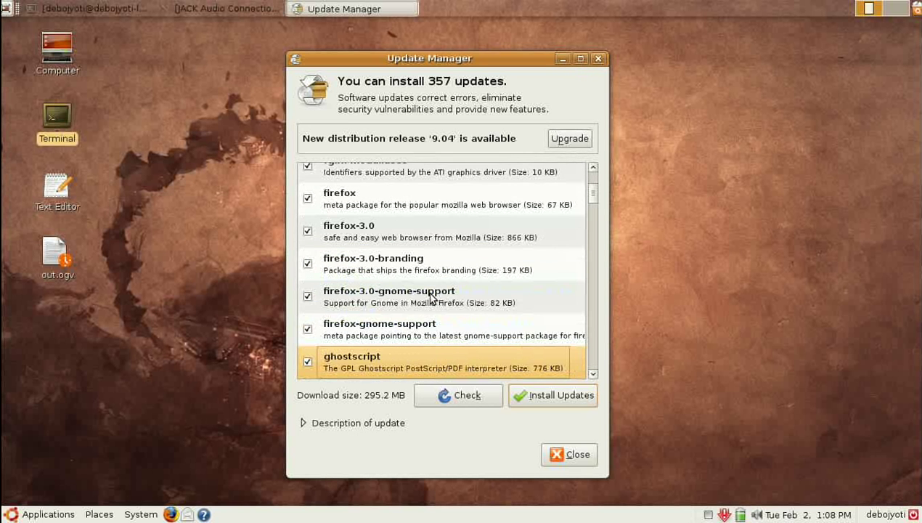
key("Down")
key("Up")
key("Up")
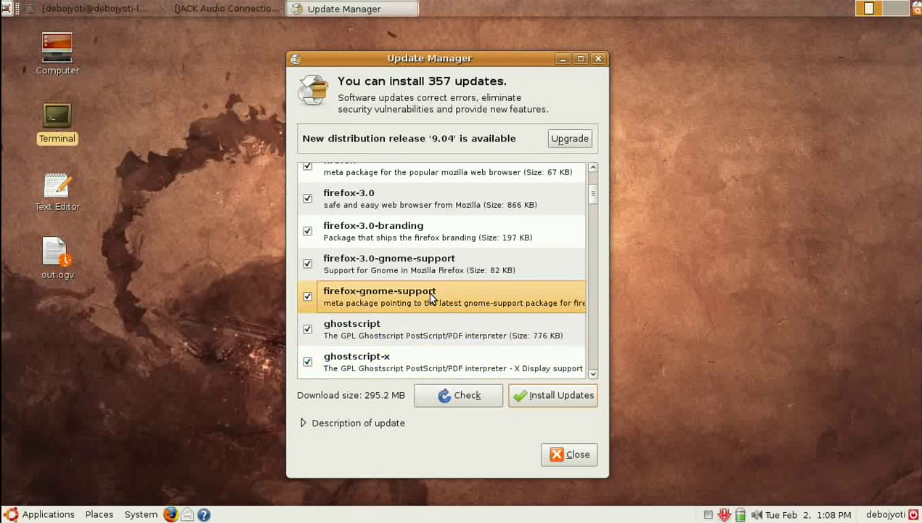
key("Up")
key("Up")
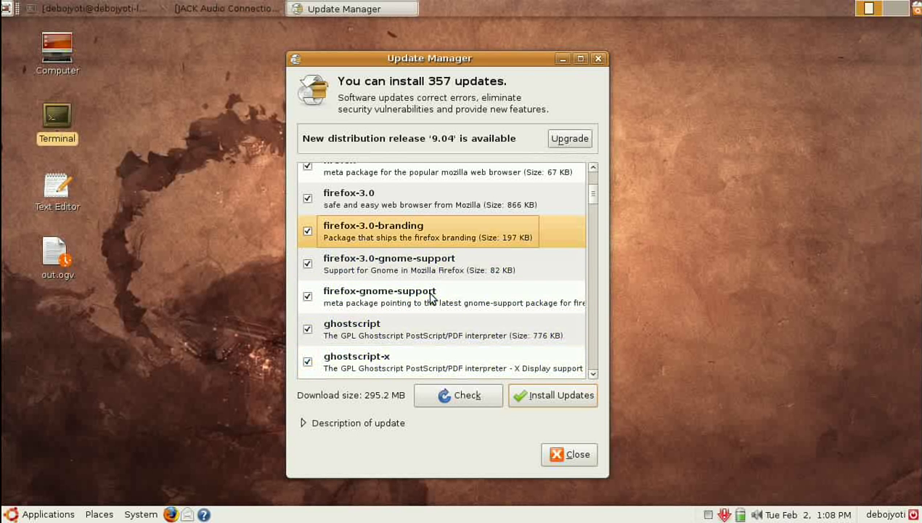
key("Up")
key("Up")
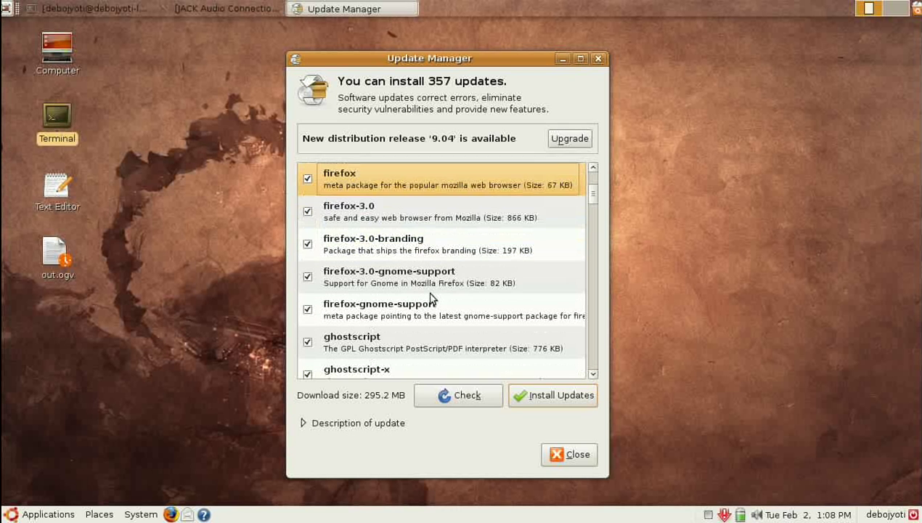
key("Down")
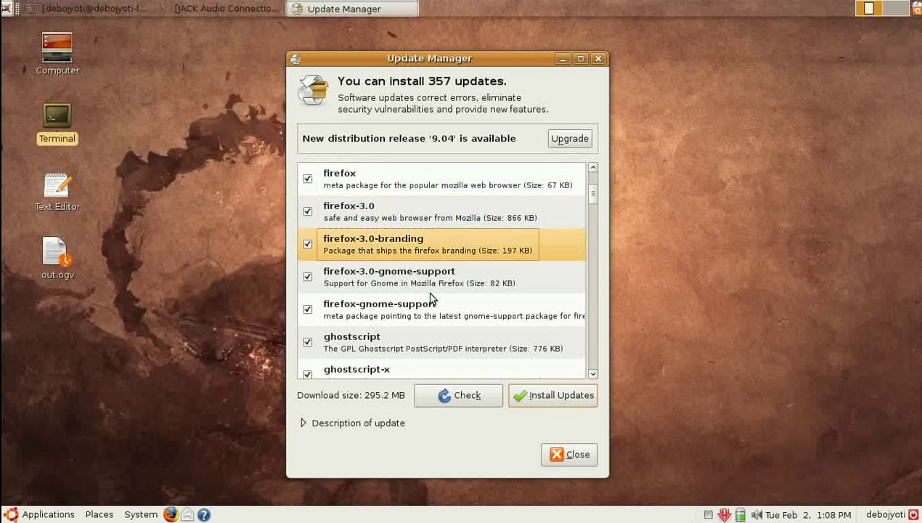
key("Down")
key("Up")
key("Up")
key("Down")
key("Down")
key("Down")
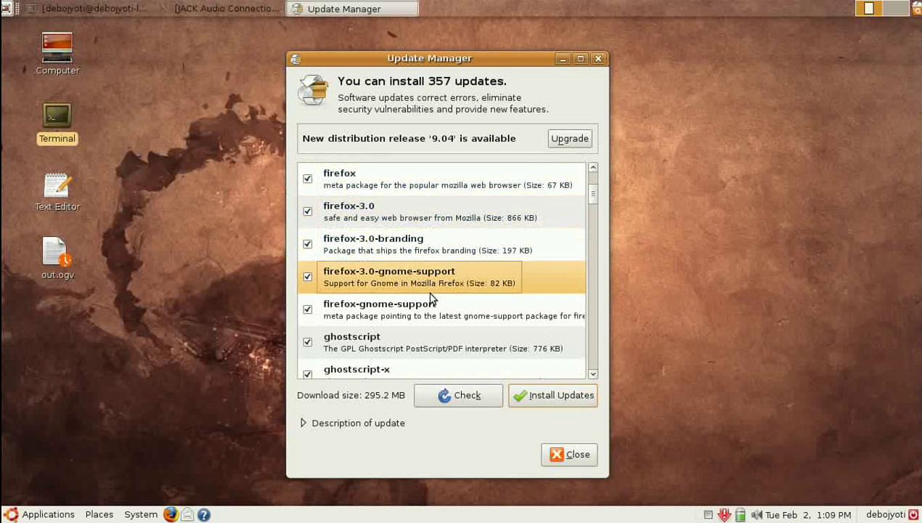
key("Down")
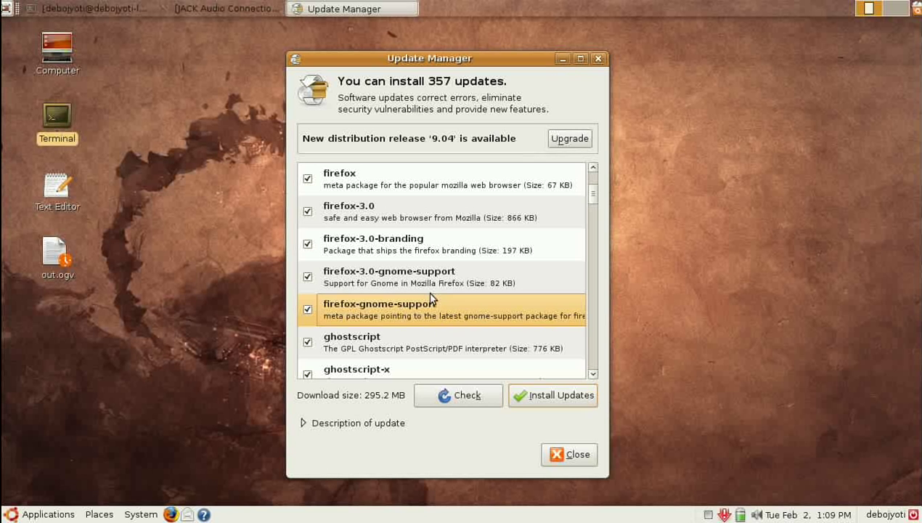
key("Down")
key("Down")
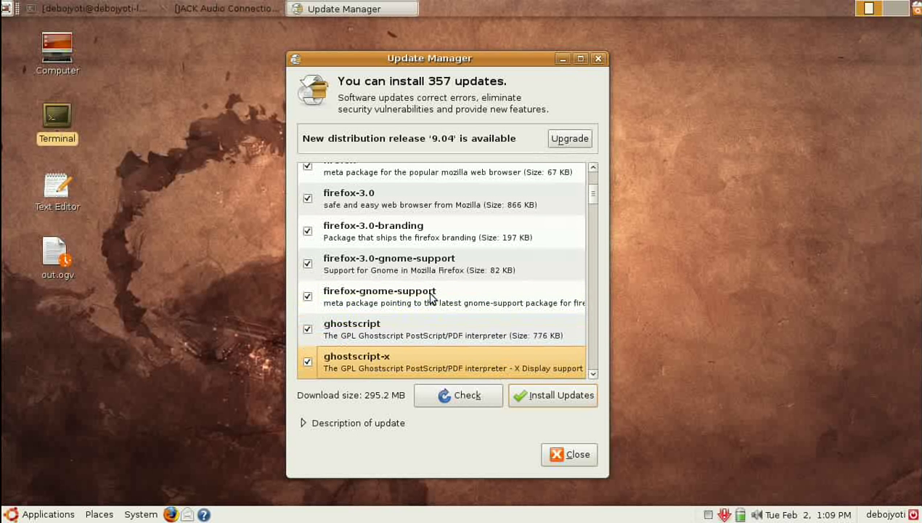
Attempt installing the checked updates with the admin password, then dismiss the failed-download error.
left_click(543, 394)
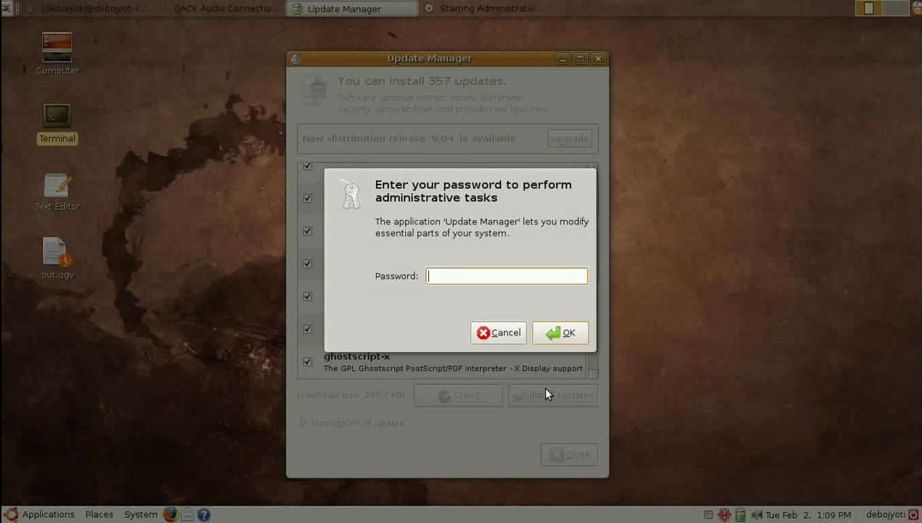
type("******")
key("Return")
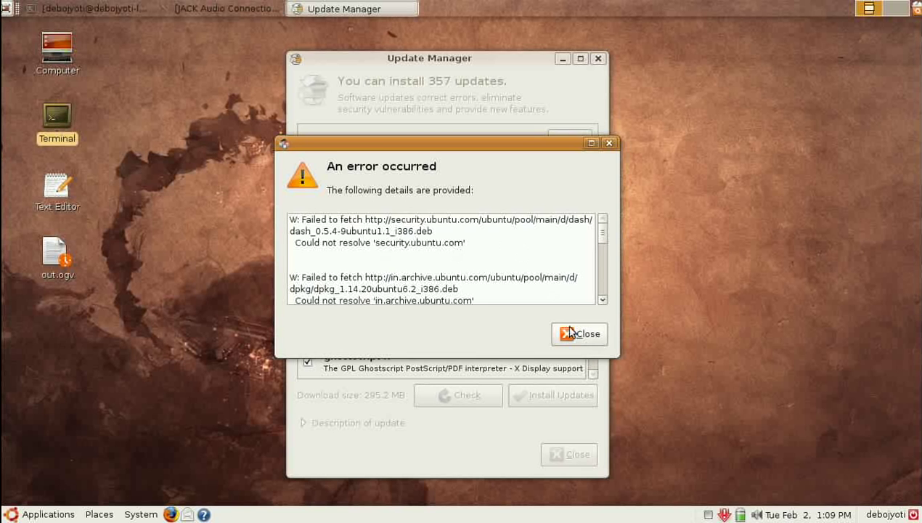
left_click(578, 336)
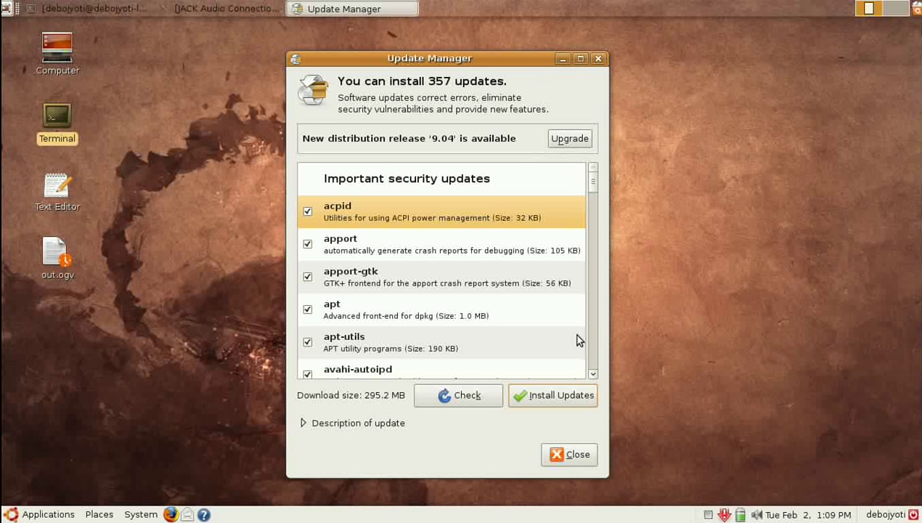
Uncheck libavahi-client3, dropping the download size to 295.1 MB.
scroll(593, 359, "down", 15)
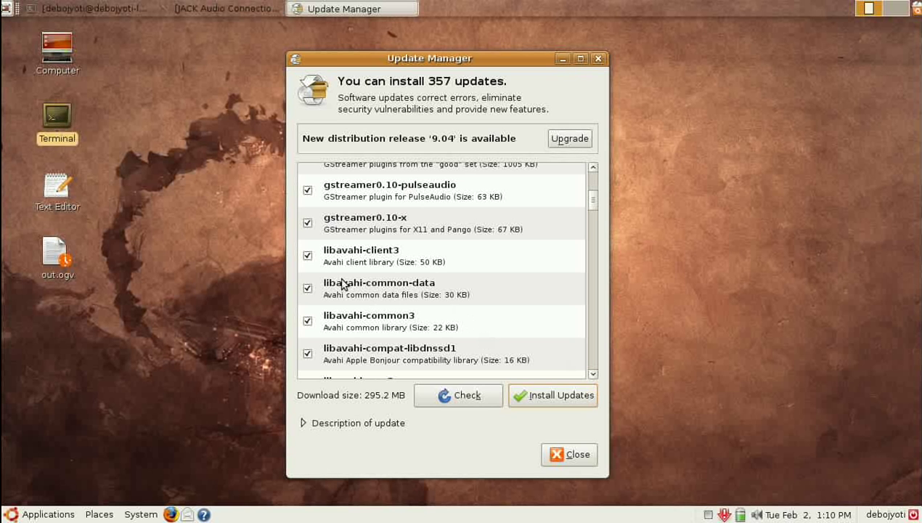
left_click(307, 257)
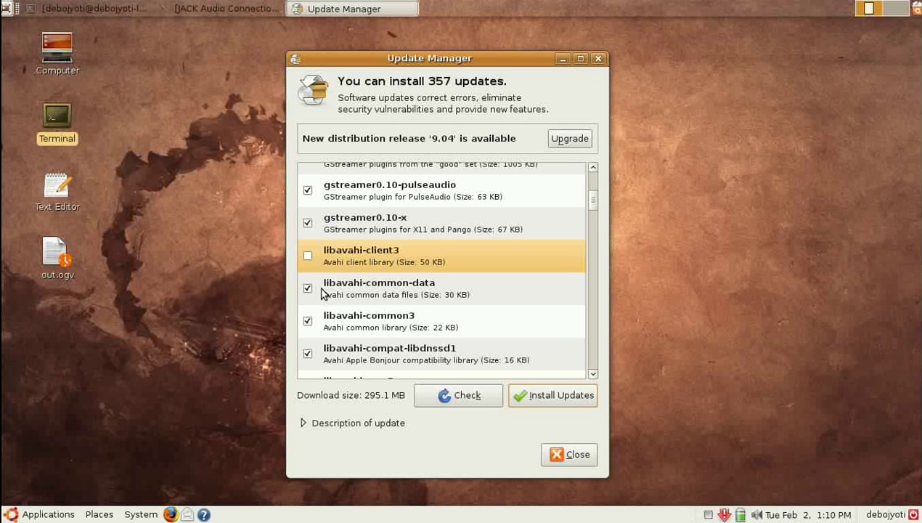
scroll(322, 291, "up", 1)
Switch workspaces and back, then untick and re-tick libavahi-common-data, leaving it included.
key("ctrl+alt+Right")
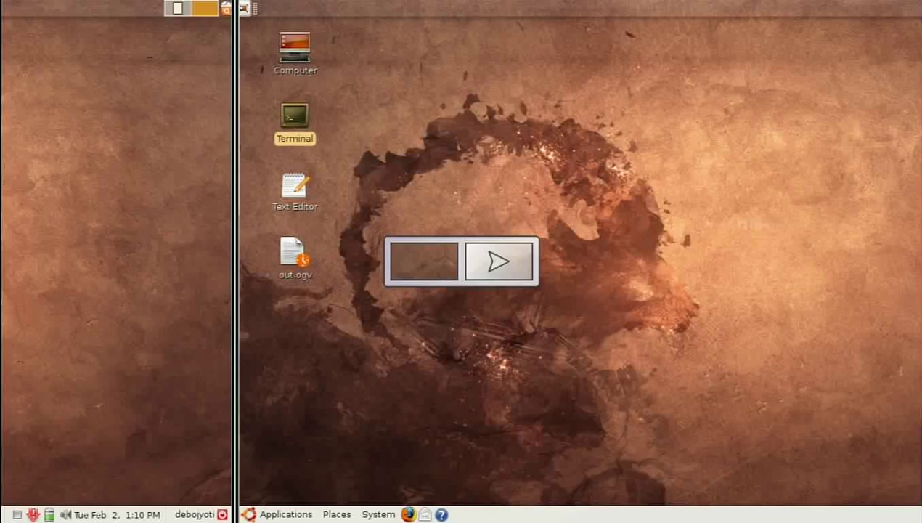
key("ctrl+alt+Left")
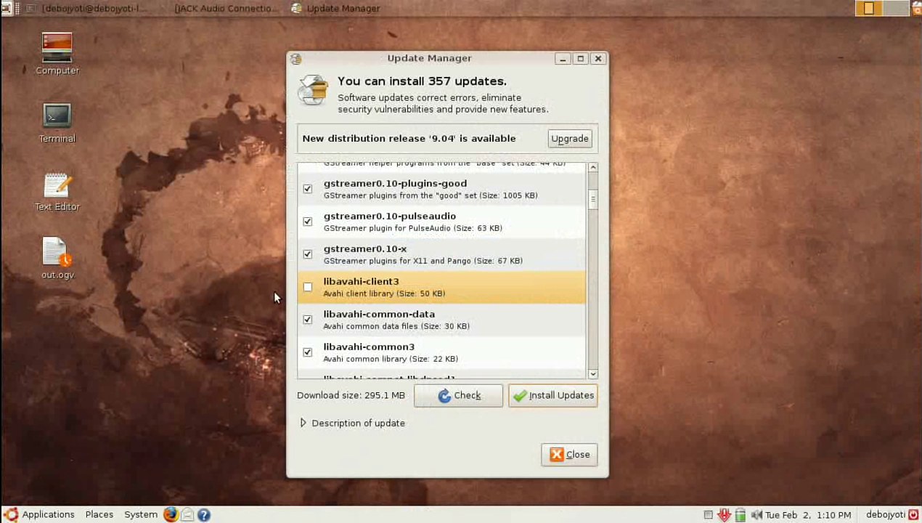
left_click(307, 320)
left_click(307, 321)
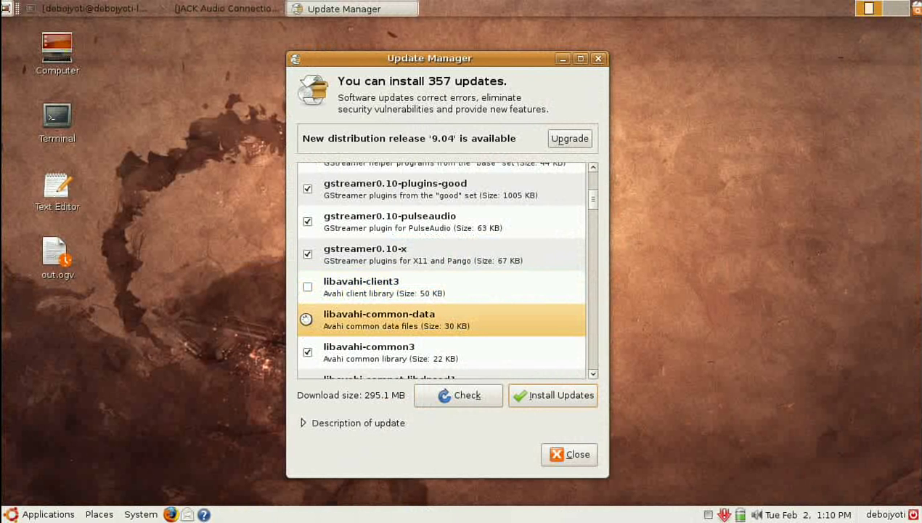
left_click(307, 321)
Expand the update description area and uncheck gstreamer0.10-pulseaudio.
left_click(335, 424)
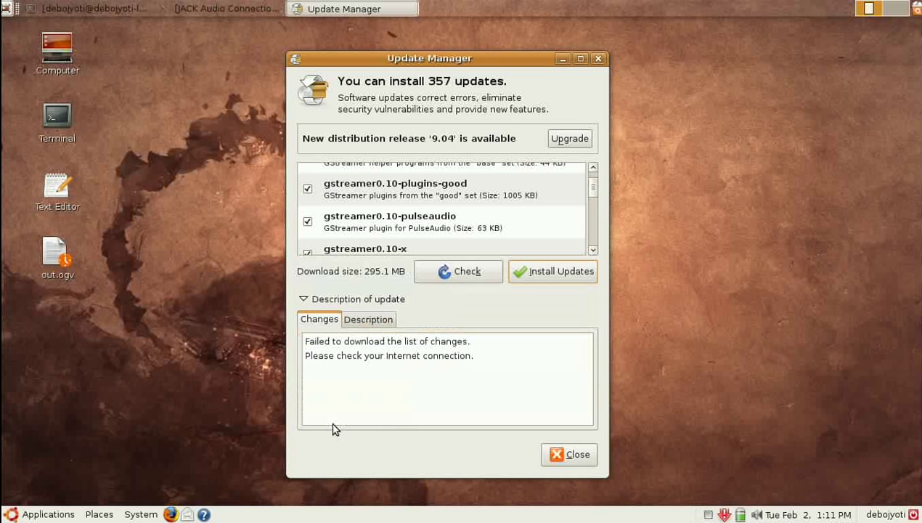
left_click(385, 230)
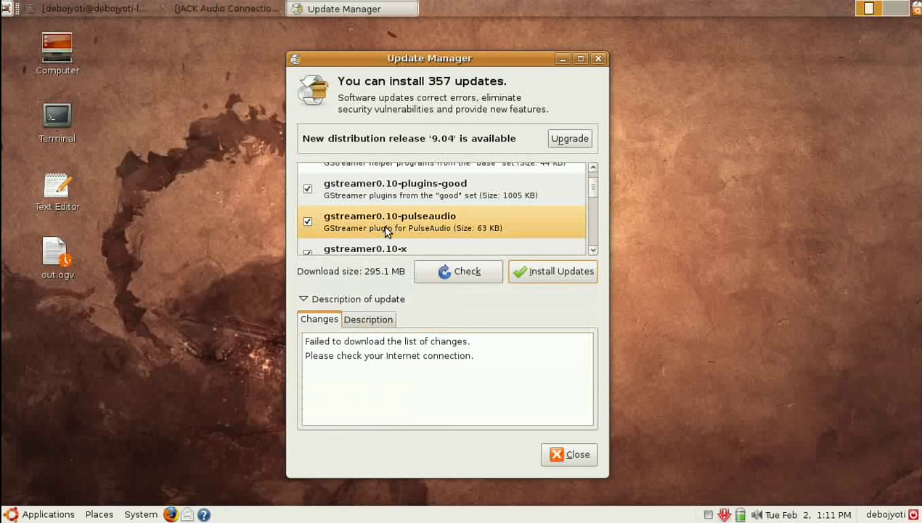
left_click(384, 230)
Read gstreamer0.10-plugins-good's package description, then collapse 'Description of update'.
left_click(386, 187)
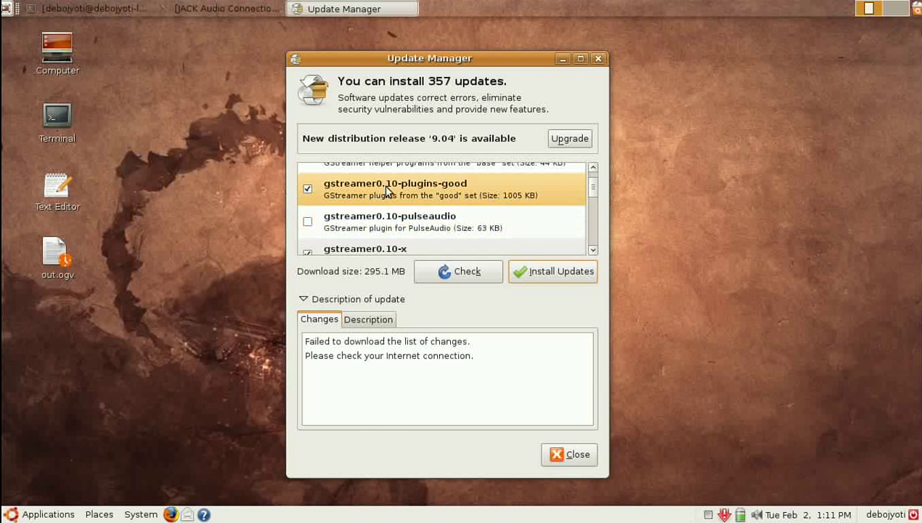
left_click(370, 324)
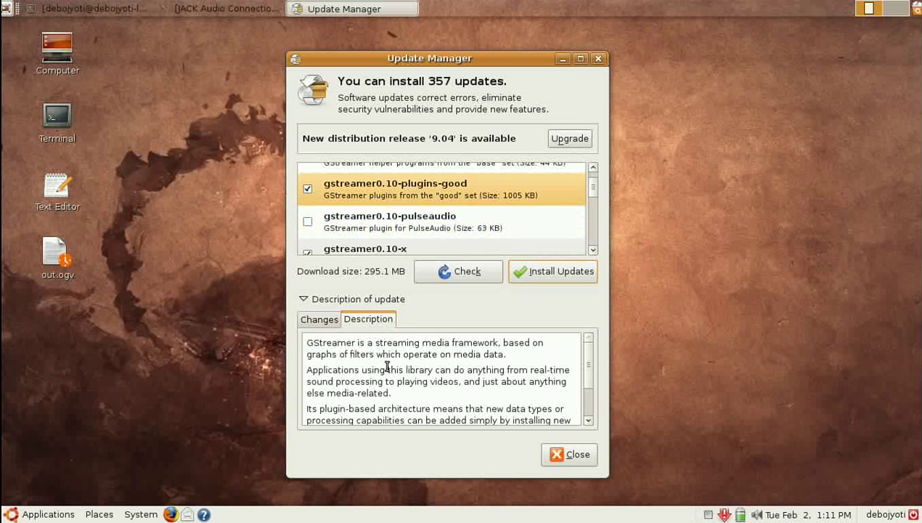
scroll(387, 366, "down", 3)
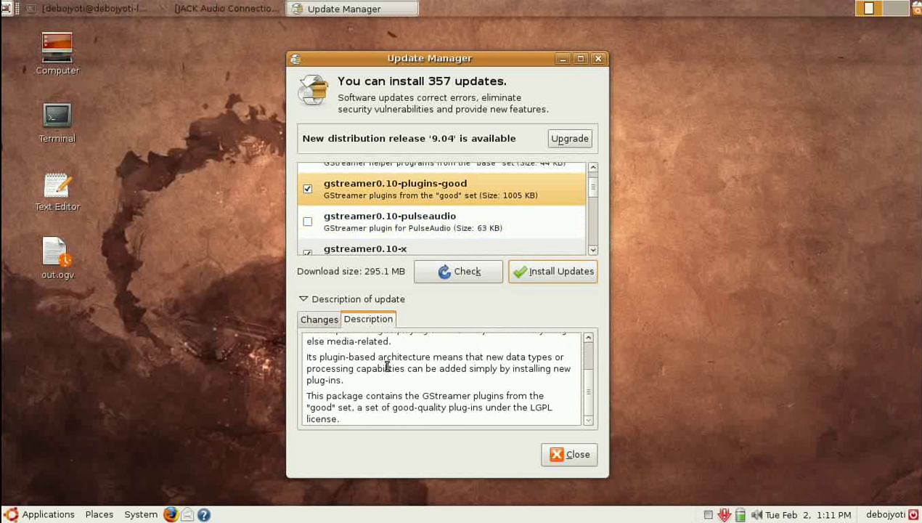
scroll(387, 366, "up", 2)
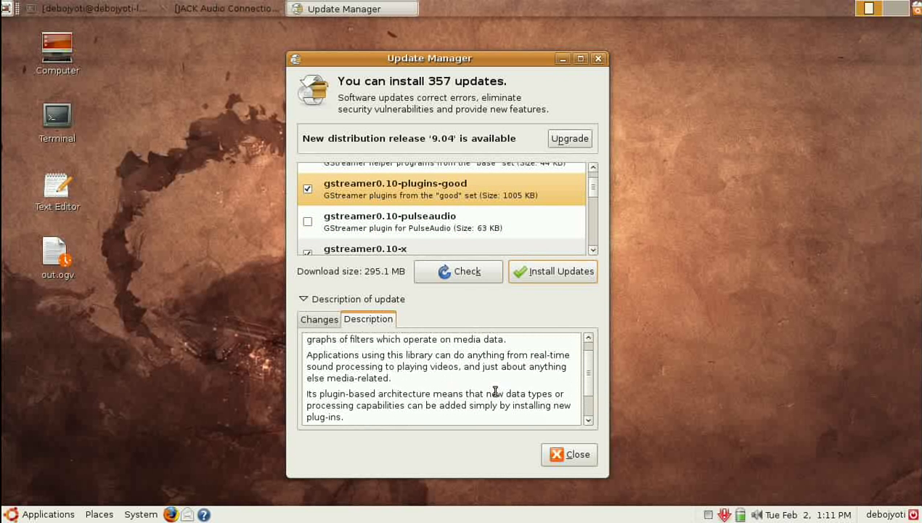
left_click(304, 299)
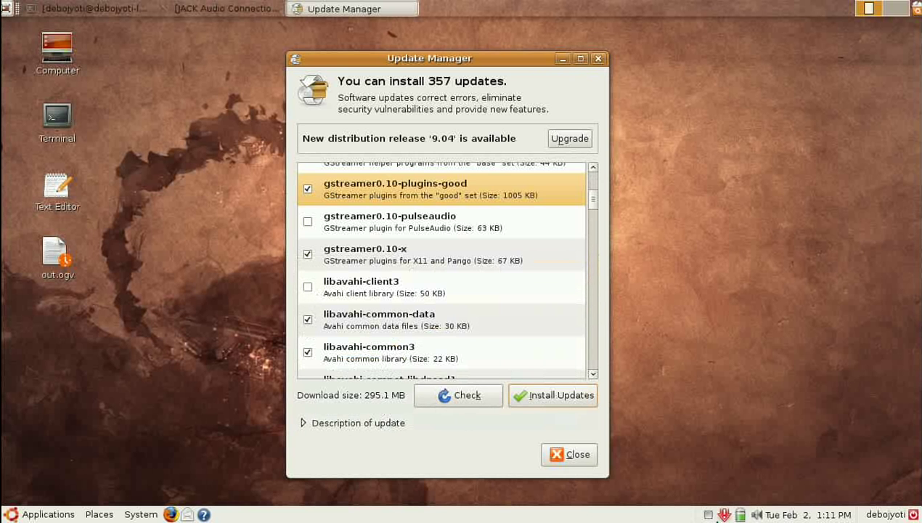